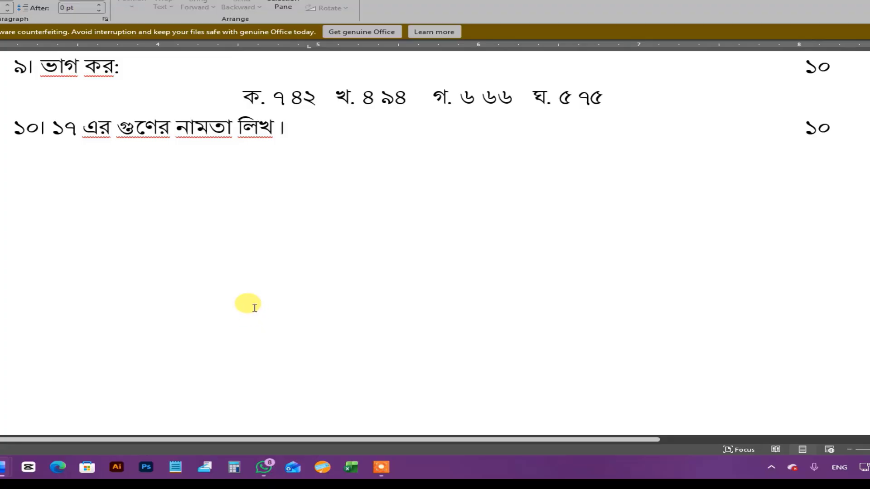
- Insert a division sign between ৭ and ৪২ in part ক of question ৯, using the character code 00f7
scroll(257, 317, up, 3)
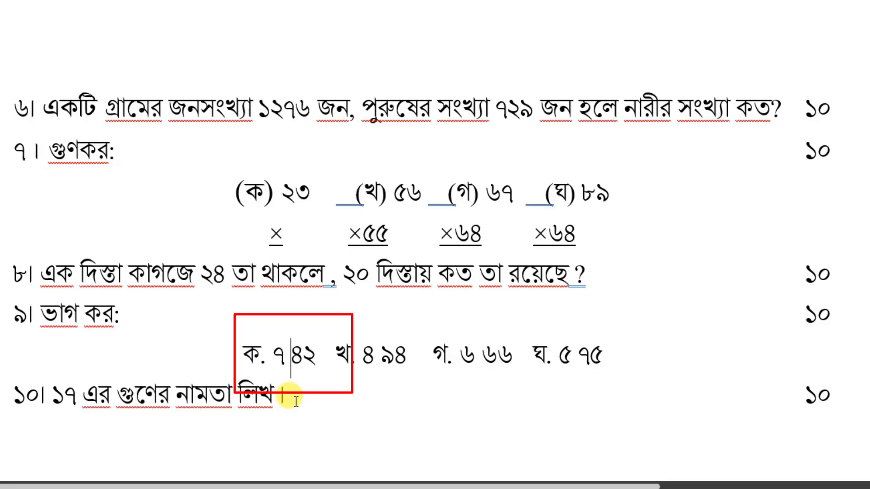
text(×)
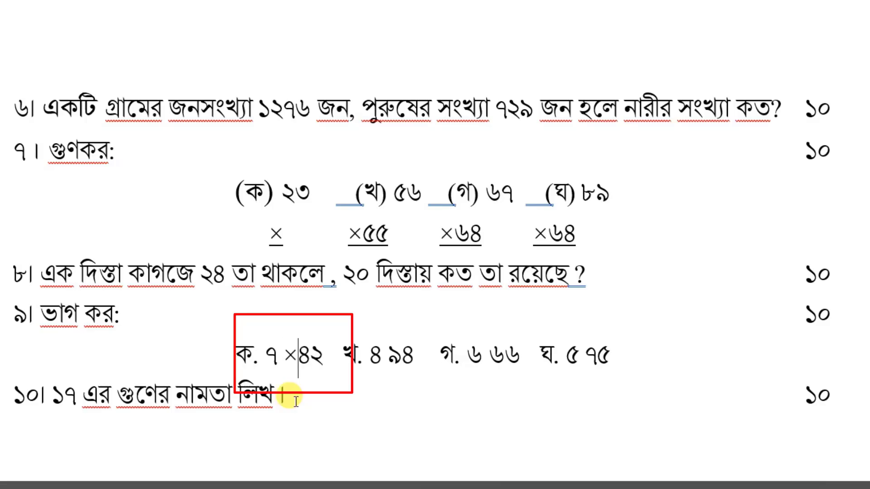
key(Delete)
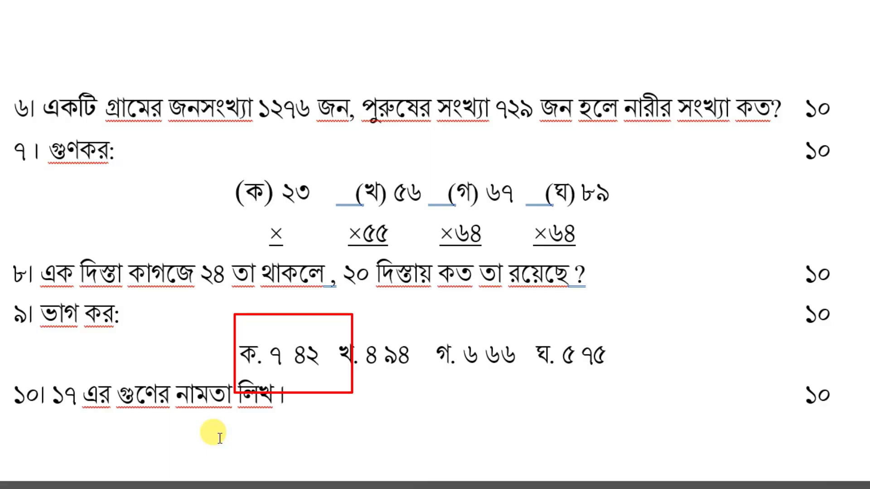
text(00f7)
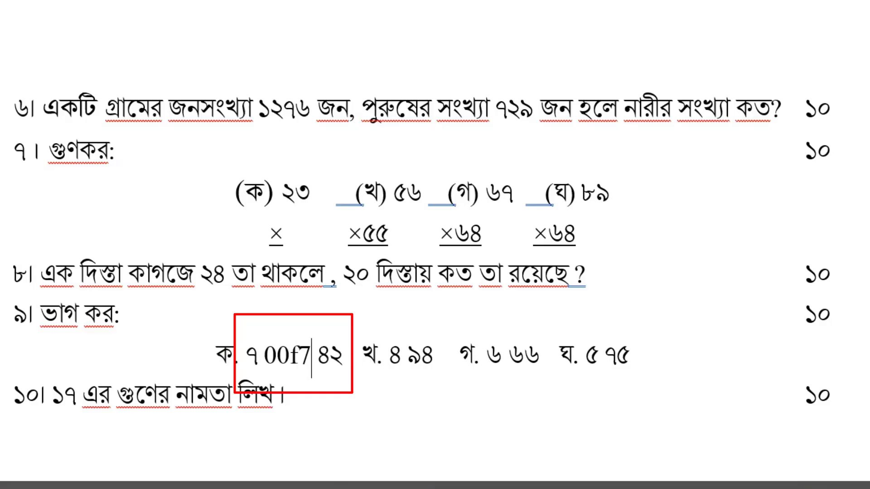
key(alt+x)
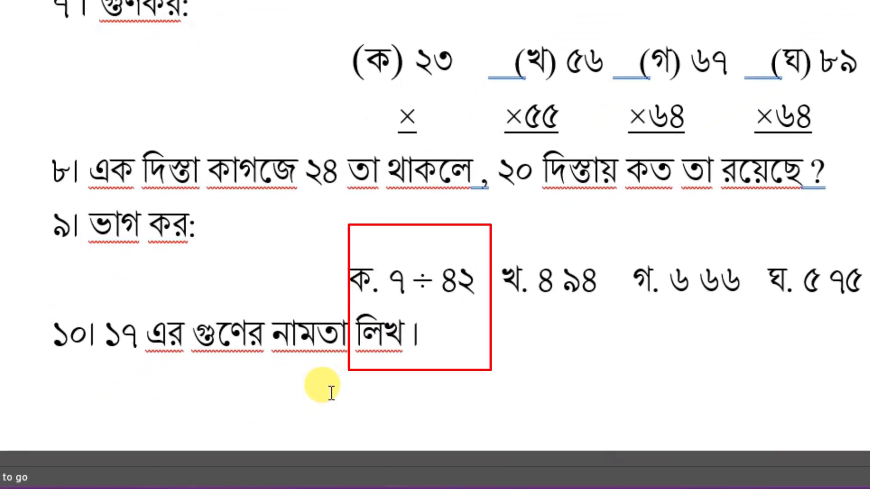
- Insert a division sign between ৪ and ৯৪ in part খ of question ৯
click(562, 282)
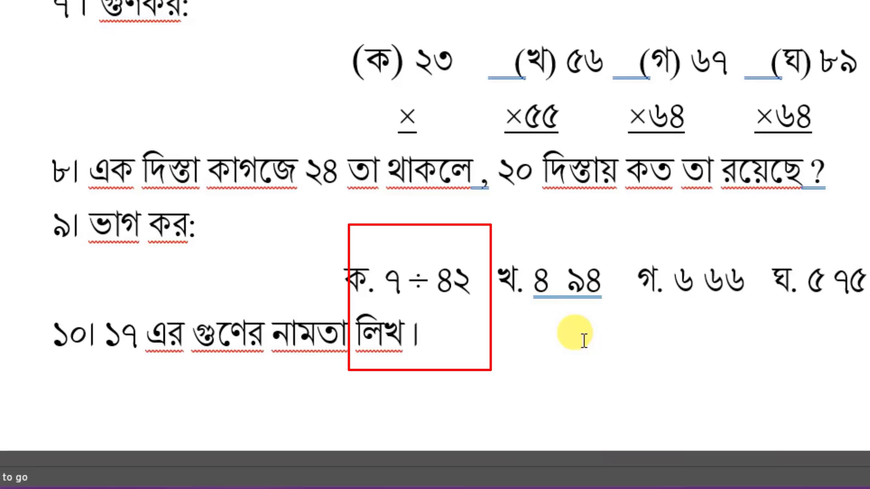
text(÷)
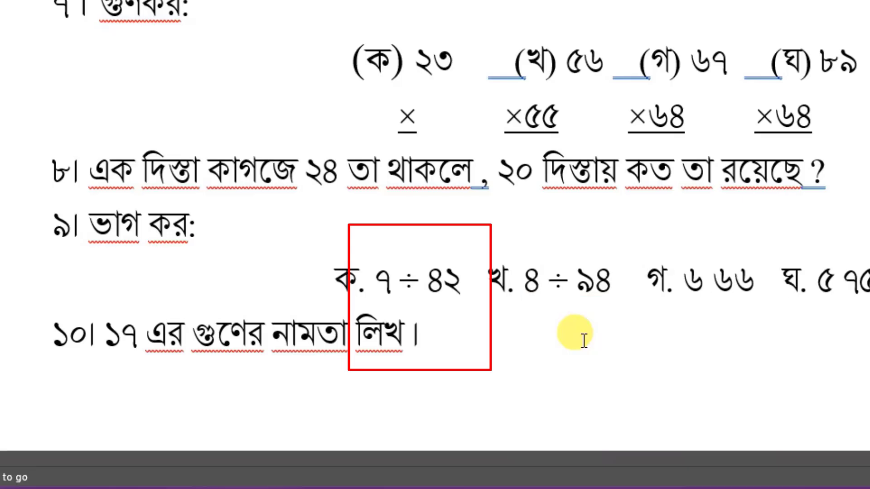
click(584, 341)
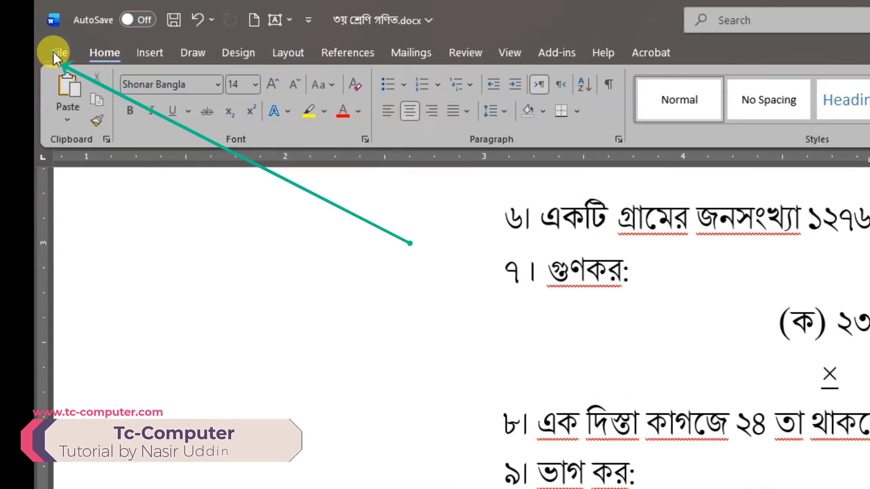
- Open the AutoCorrect options from the proofing settings
click(53, 51)
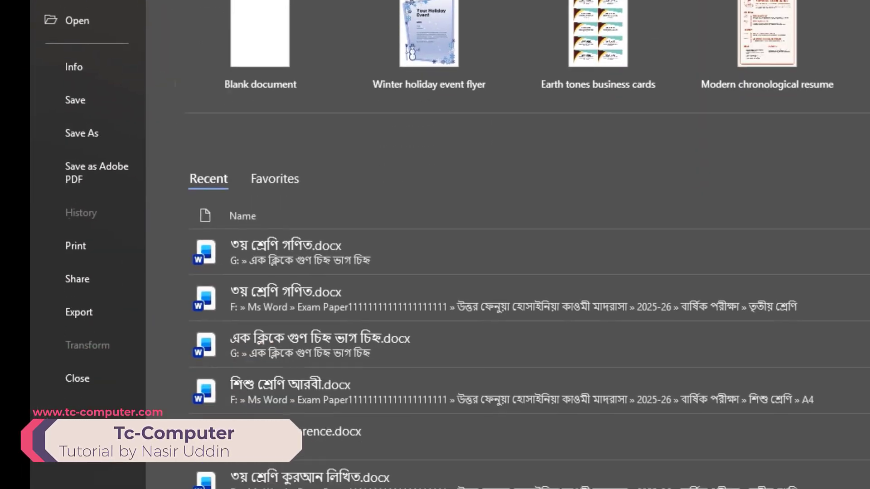
click(74, 389)
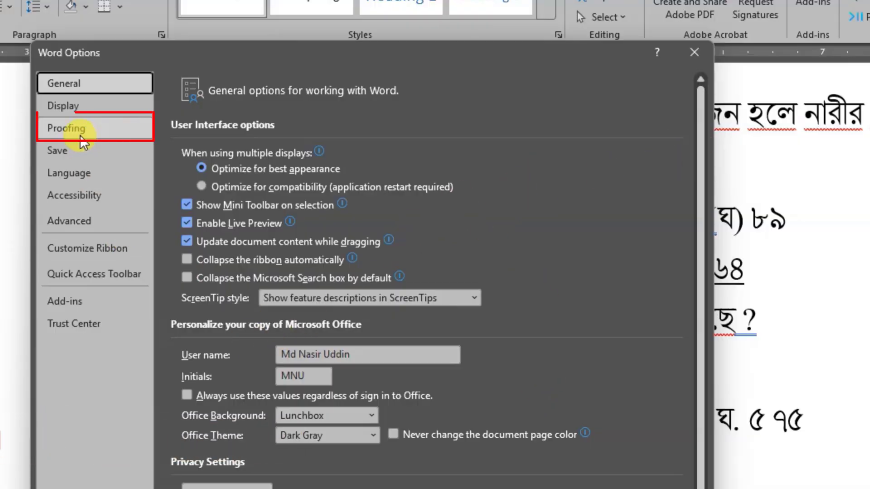
click(81, 136)
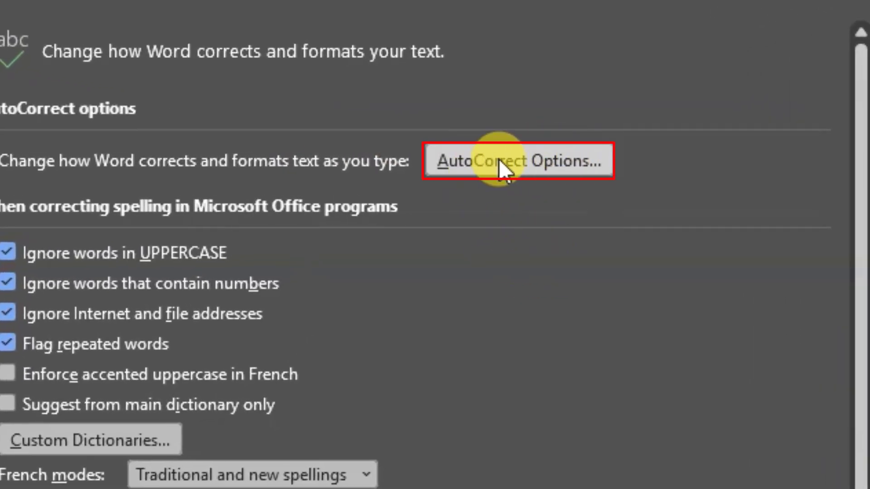
click(529, 169)
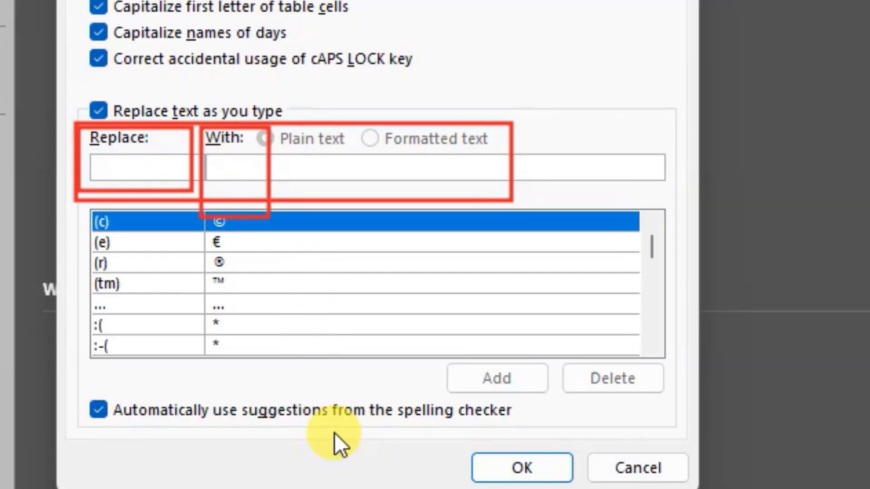
- Define an AutoCorrect entry that replaces gx with ×, produced from the character code 00d7, and accept it
click(130, 165)
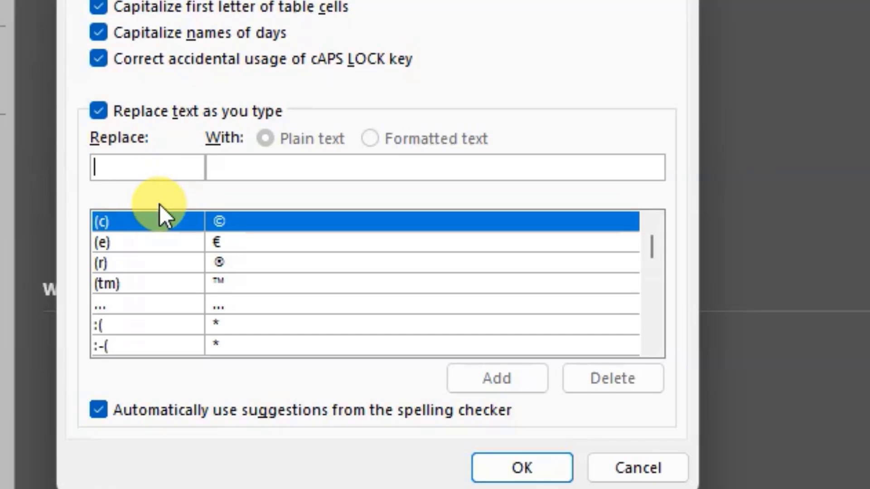
text(gx)
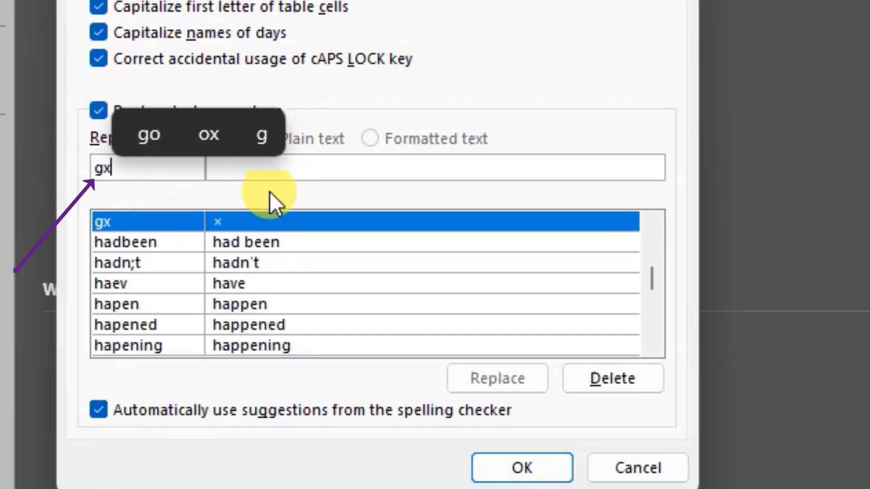
click(290, 165)
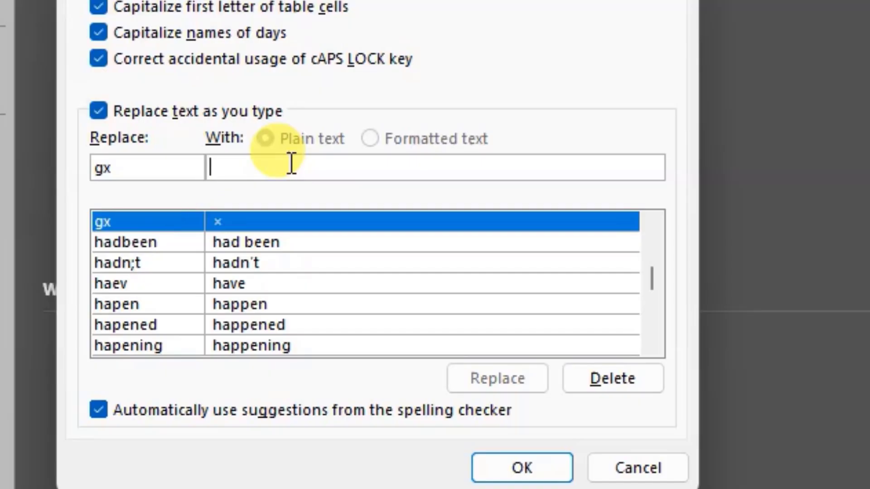
text(00)
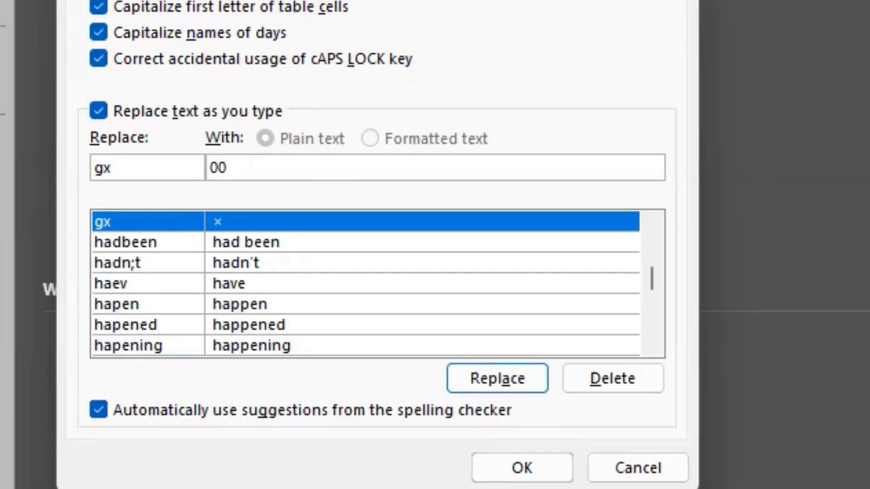
text(d7)
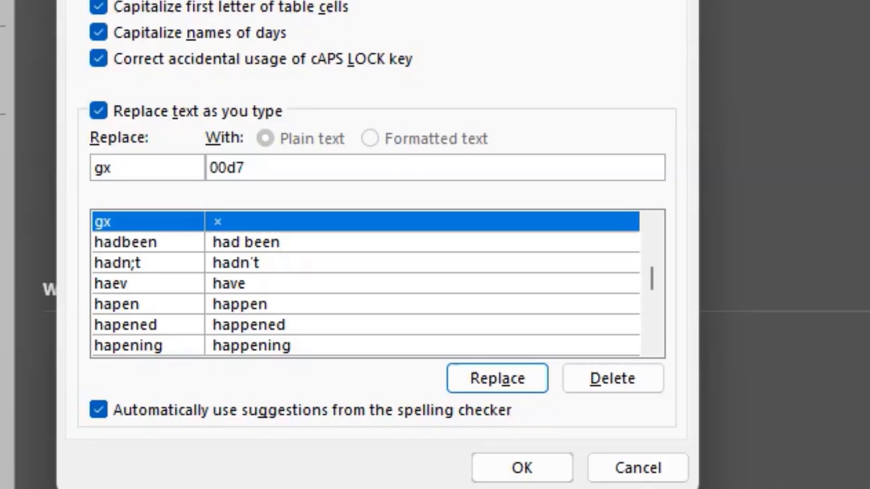
key(alt+x)
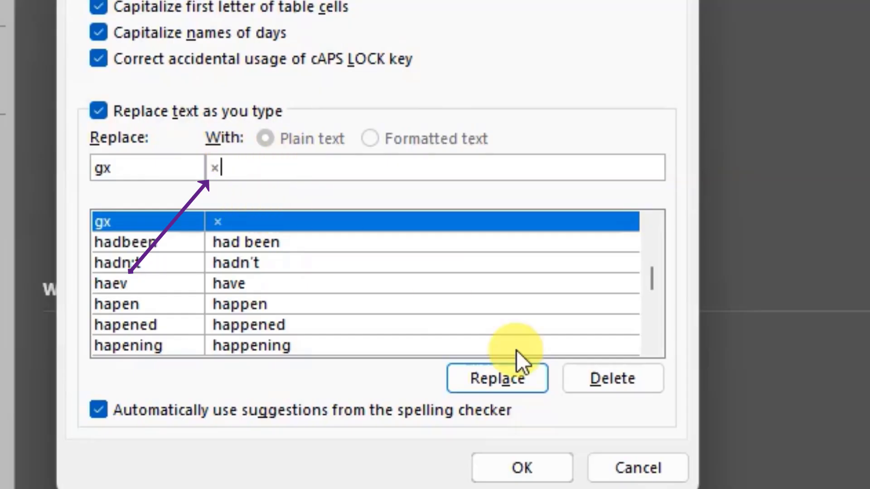
click(519, 464)
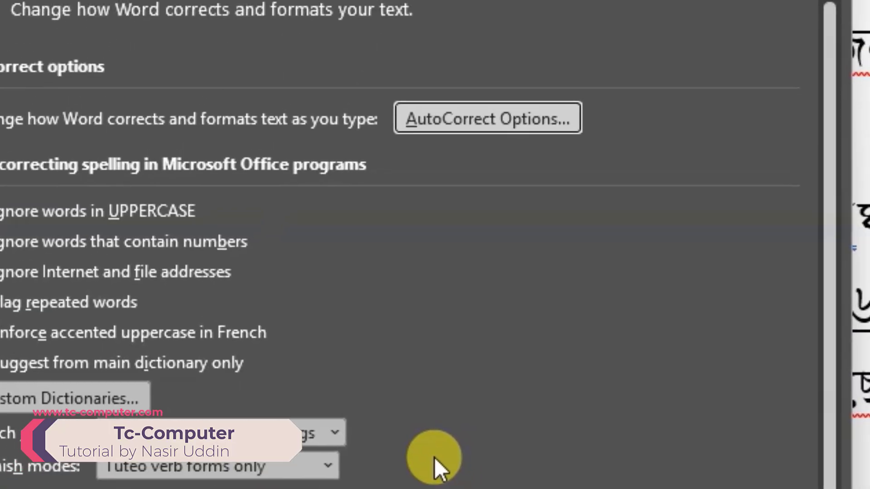
- Define an AutoCorrect entry that replaces dx with ÷, produced from the character code 00f7, and save the options
click(478, 118)
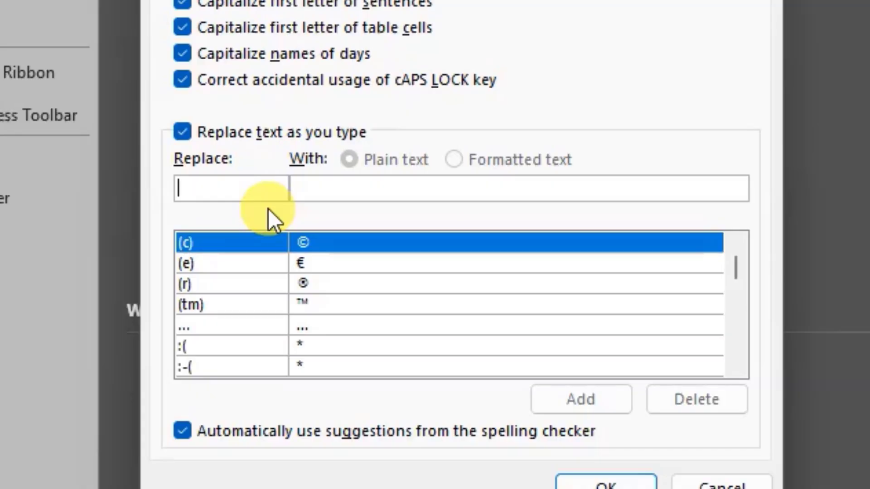
text(dx)
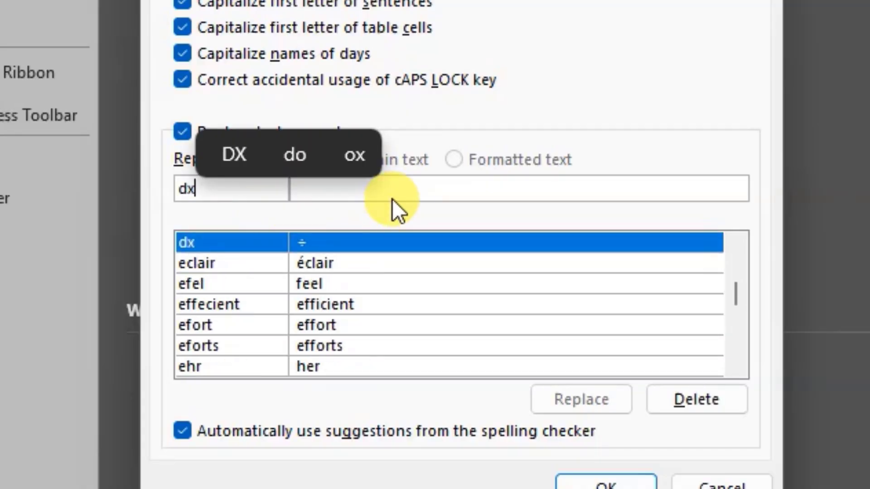
click(337, 179)
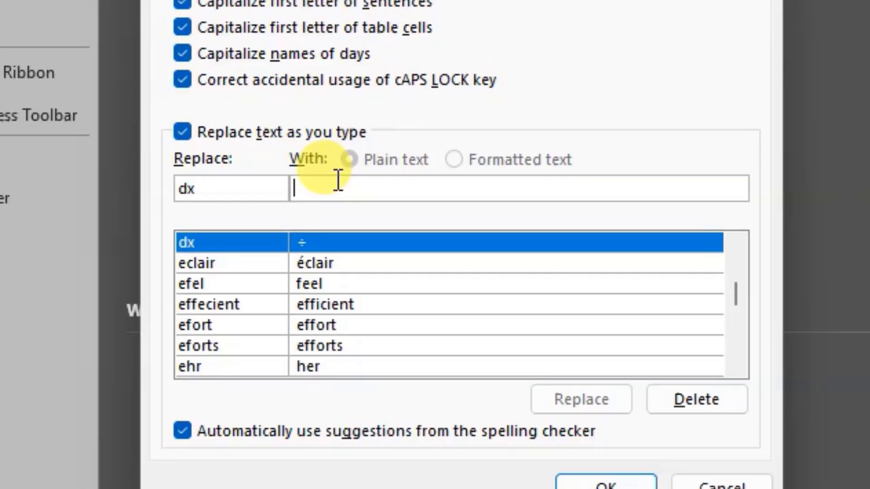
text(00f7)
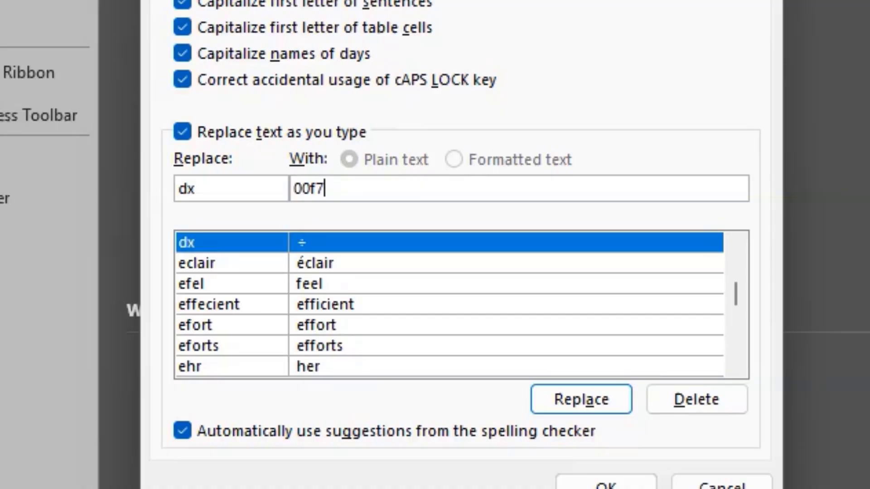
key(alt+x)
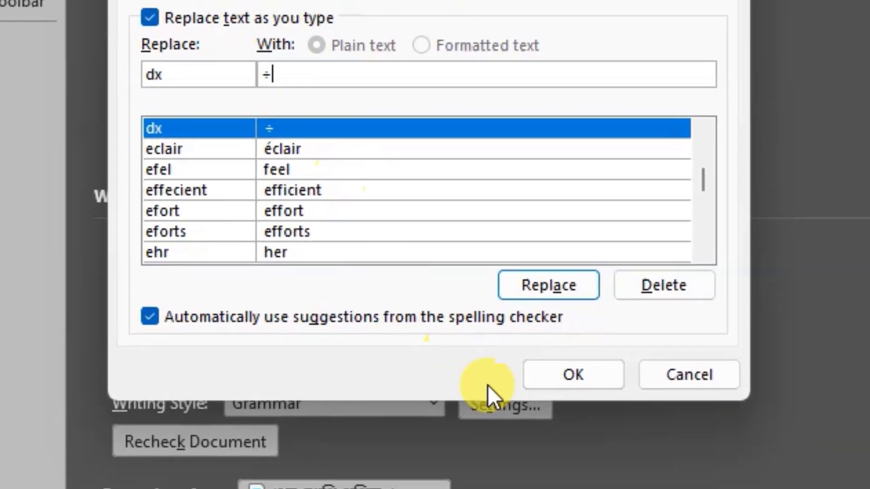
click(593, 487)
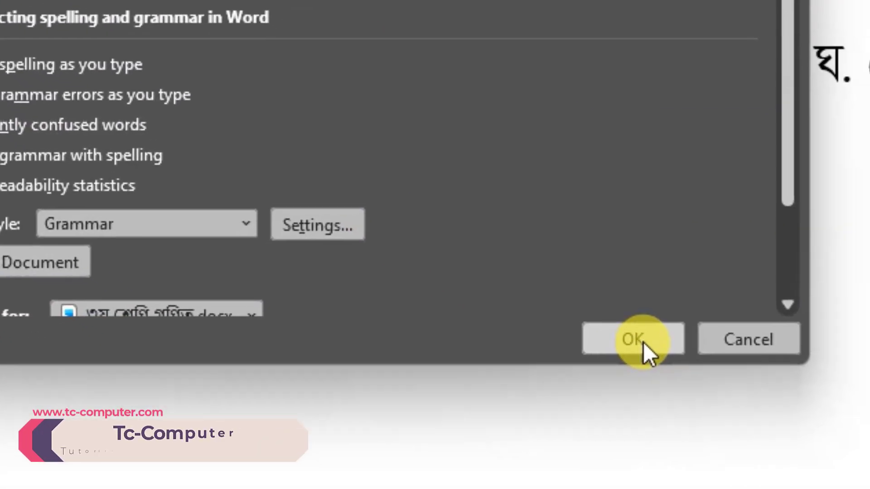
click(811, 482)
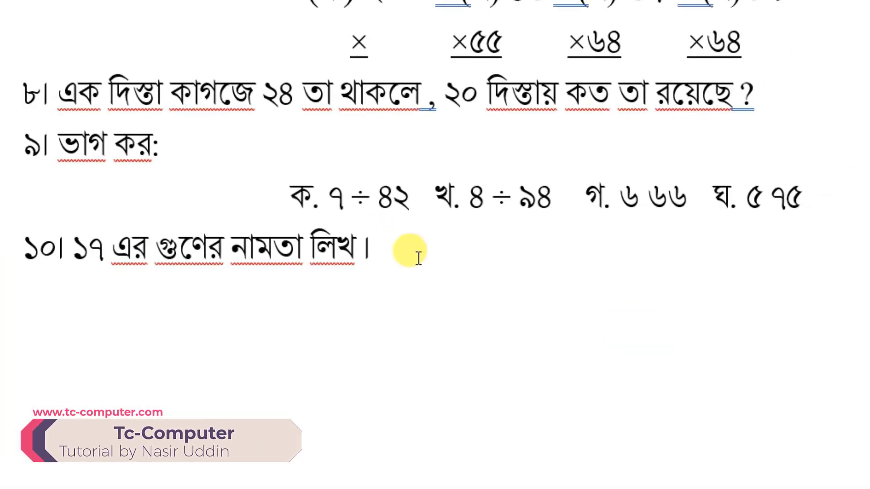
- Add an empty centred line below question ১০
key(ctrl+e)
key(ctrl+z)
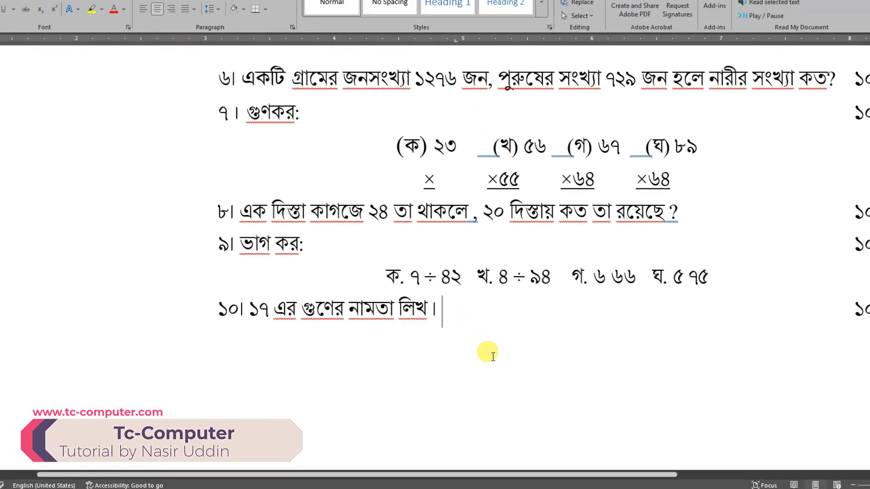
click(494, 358)
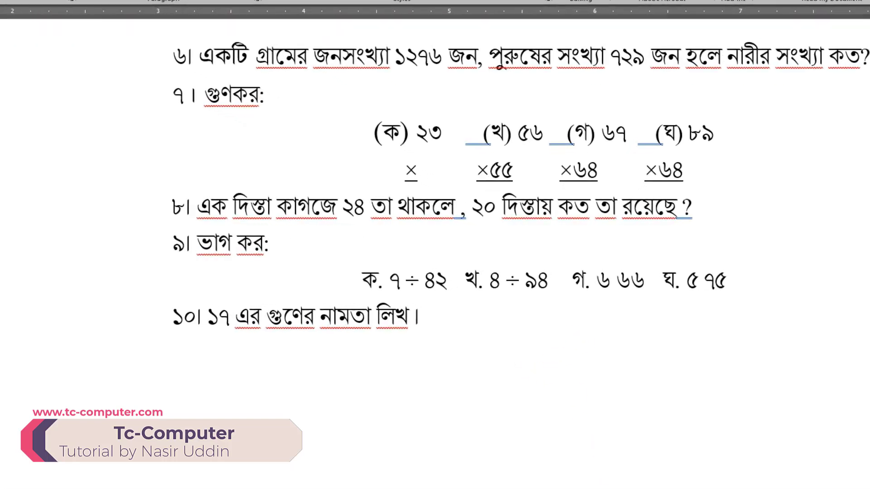
key(Return)
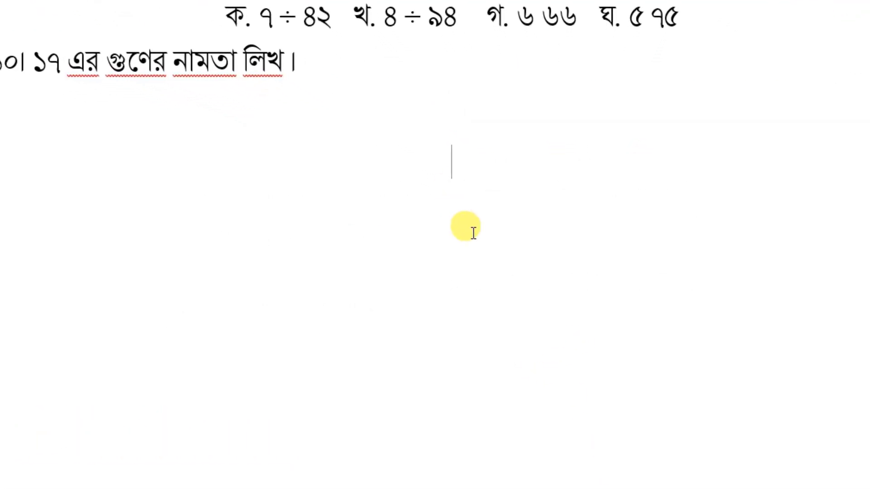